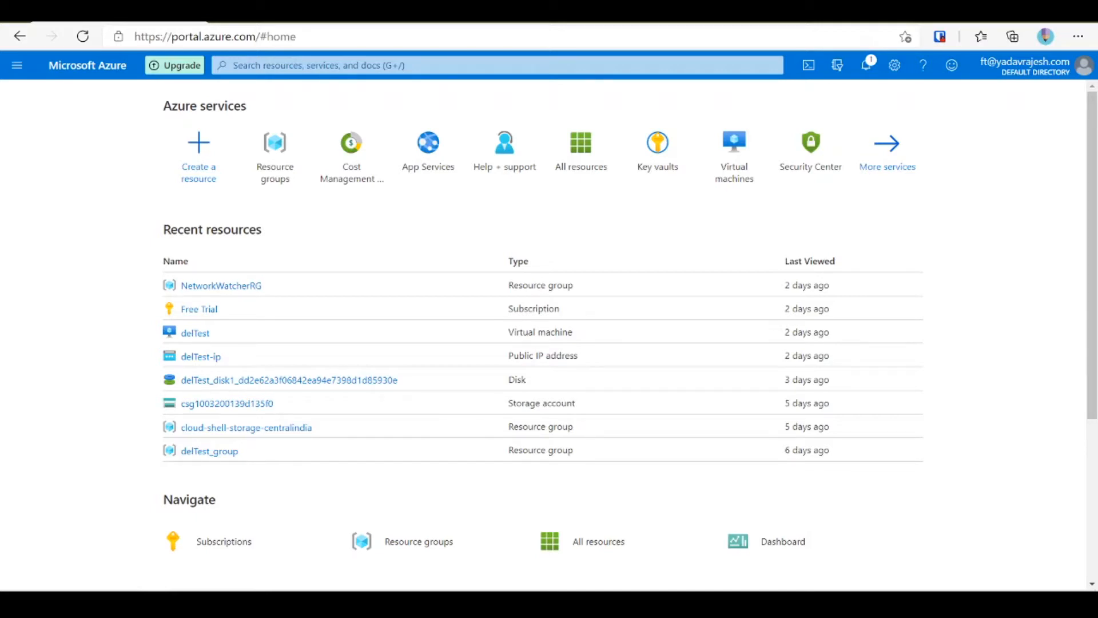
Step: Create a resource group named azBatchSrv in the Free Trial subscription and East US region, and open it
mouse_move(257, 162)
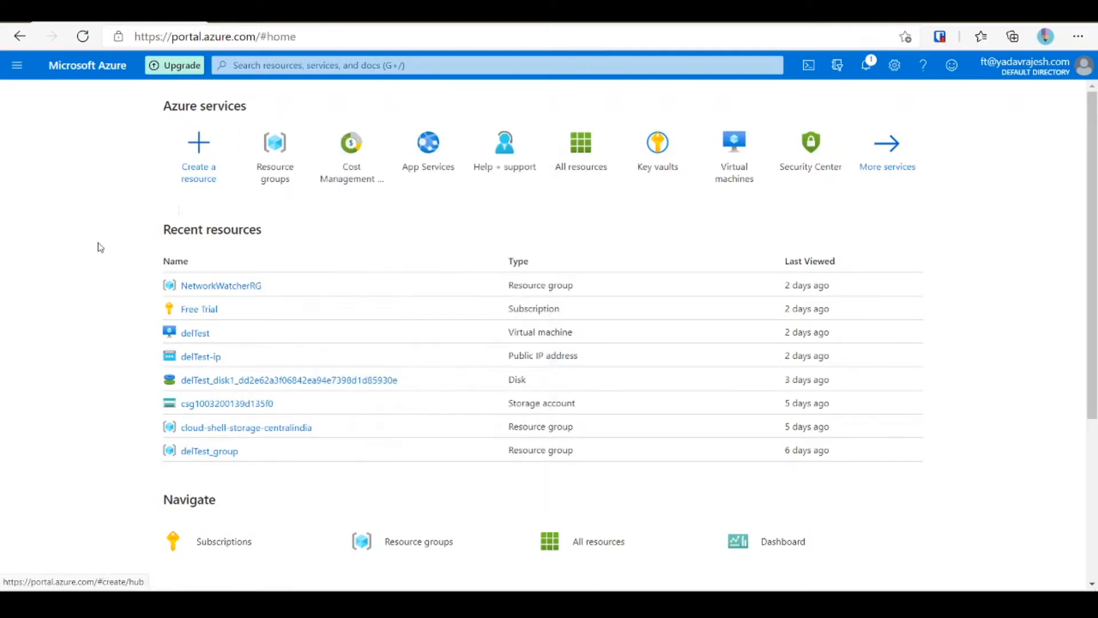
click(272, 175)
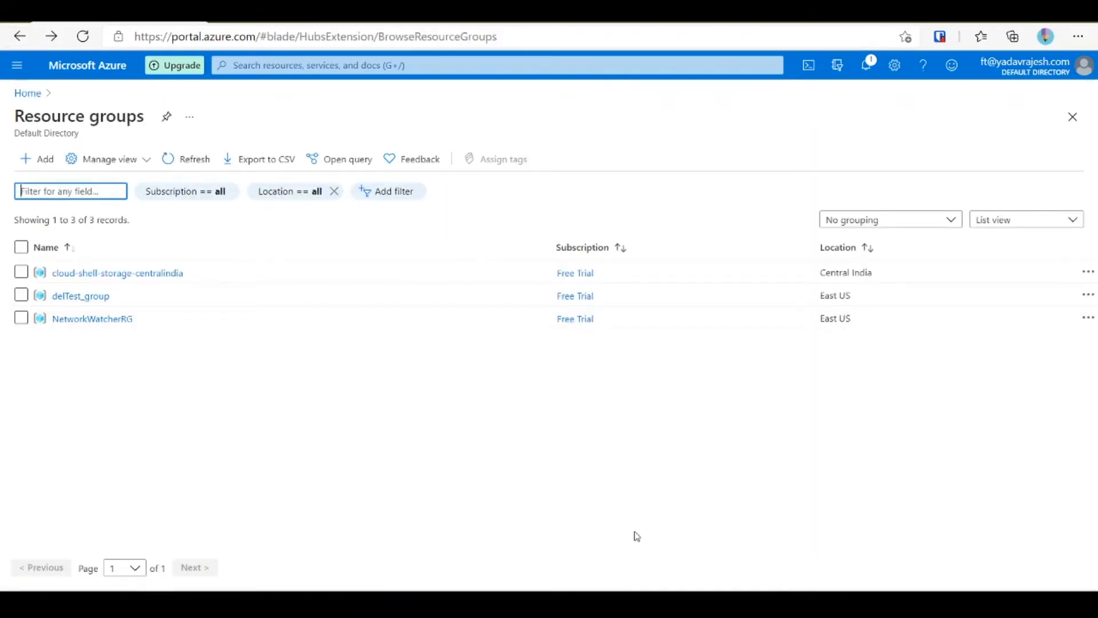
click(24, 166)
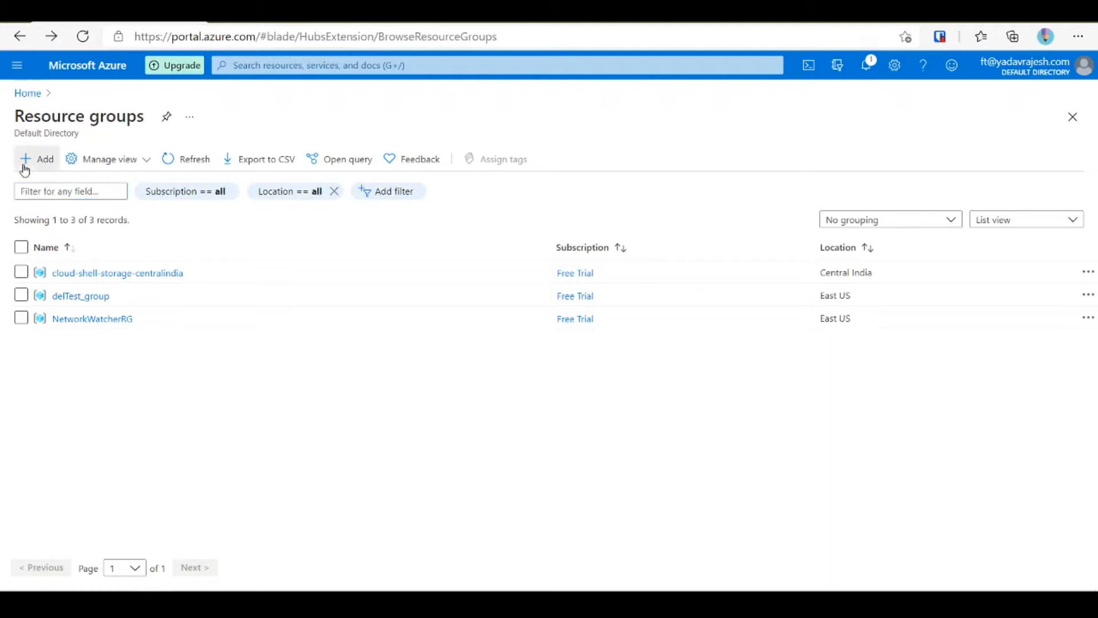
click(462, 302)
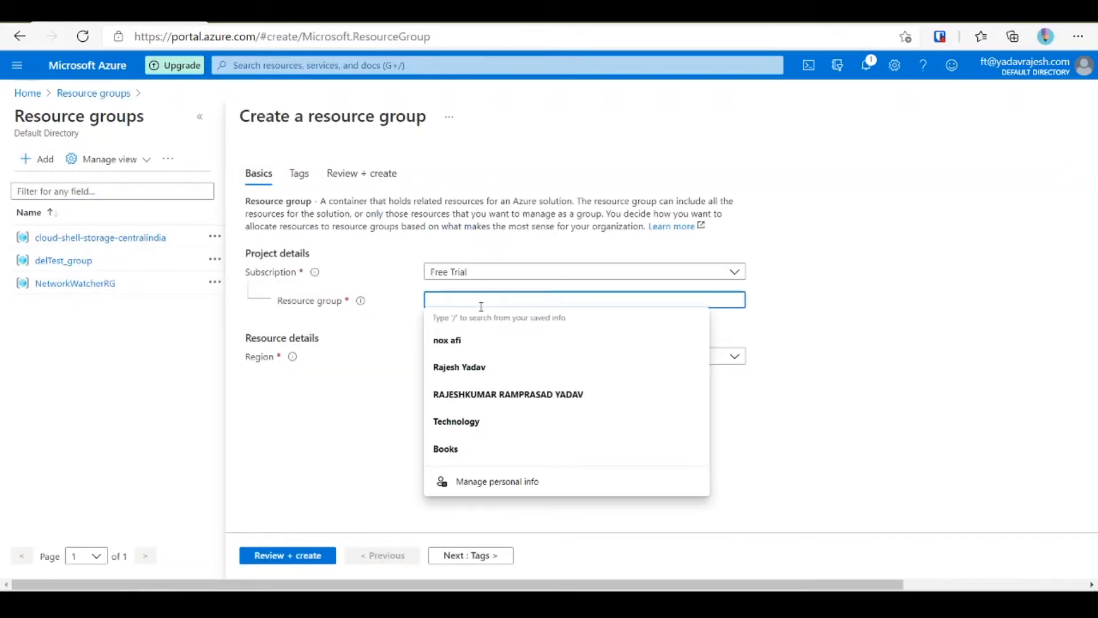
text(azB)
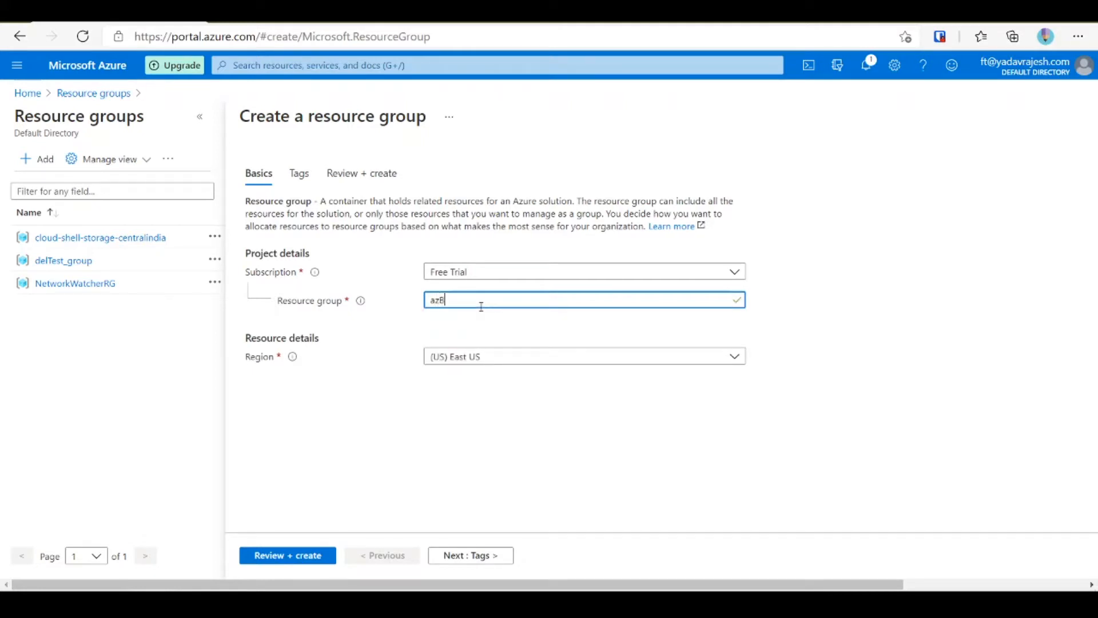
text(atchSrv)
click(926, 368)
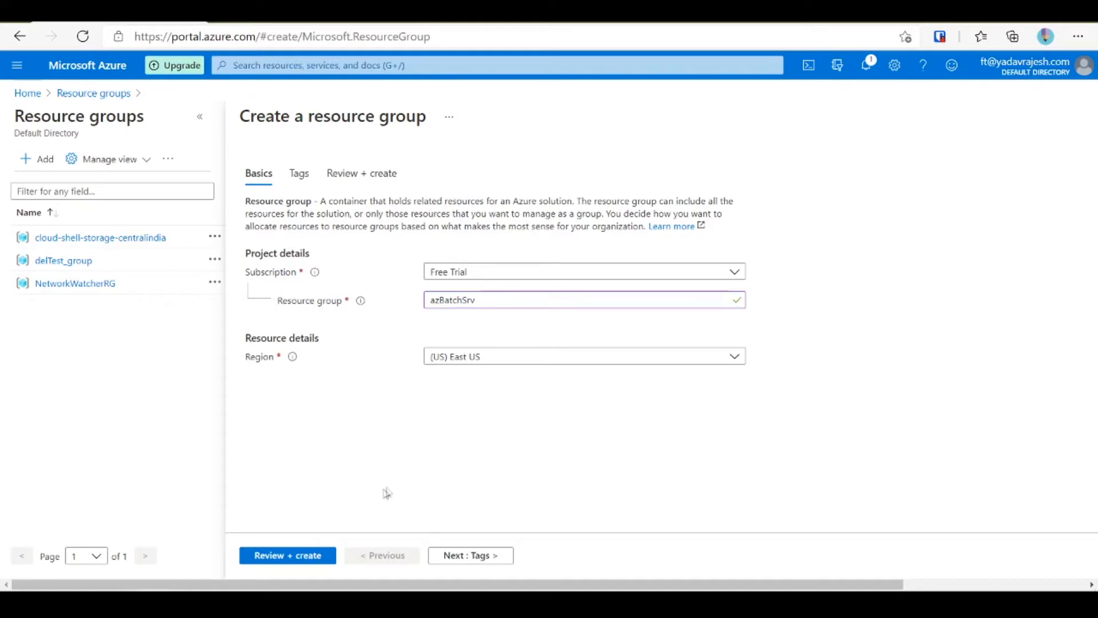
click(307, 557)
click(284, 558)
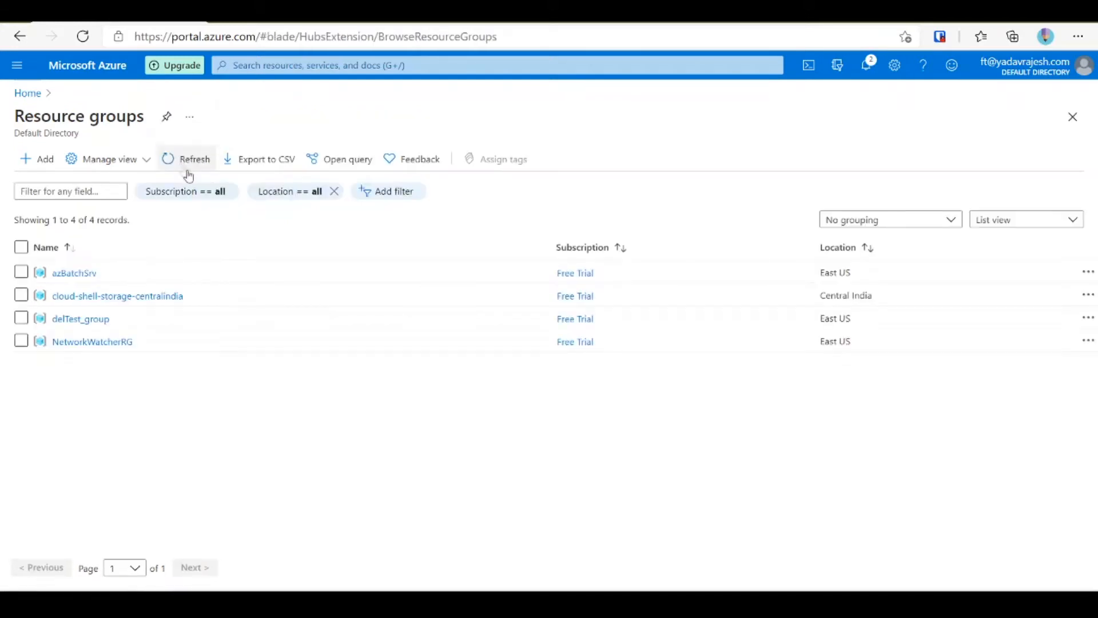
click(61, 273)
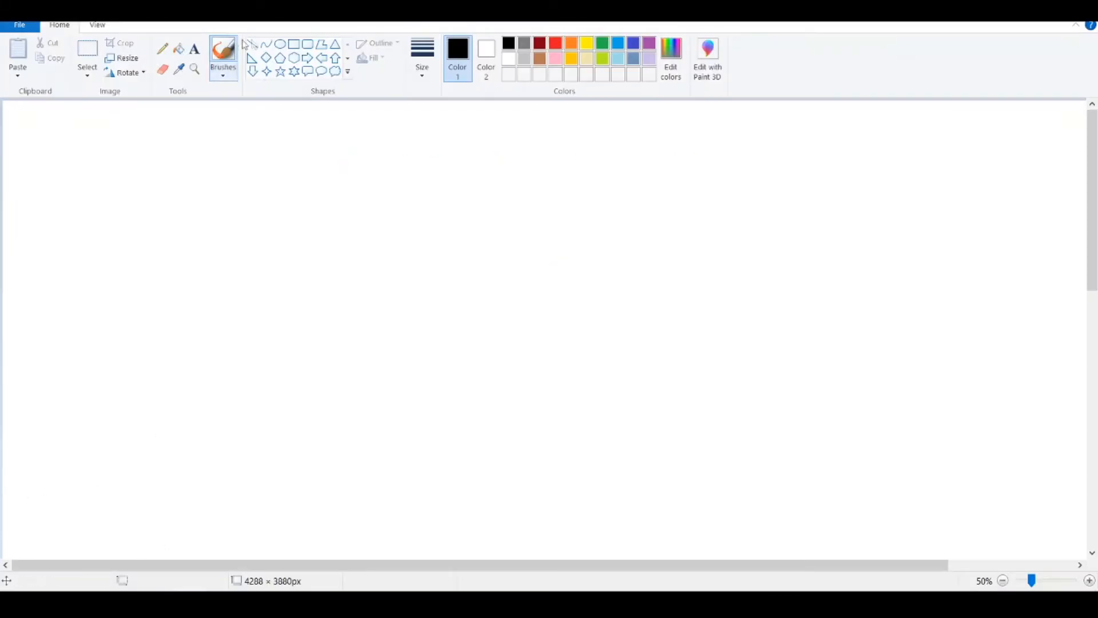
Step: In Paint, draw a large rectangle in the middle of the canvas and label it "azure batch service" underneath
click(293, 44)
drag(277, 170, 683, 436)
click(195, 49)
click(403, 458)
text(azure bat)
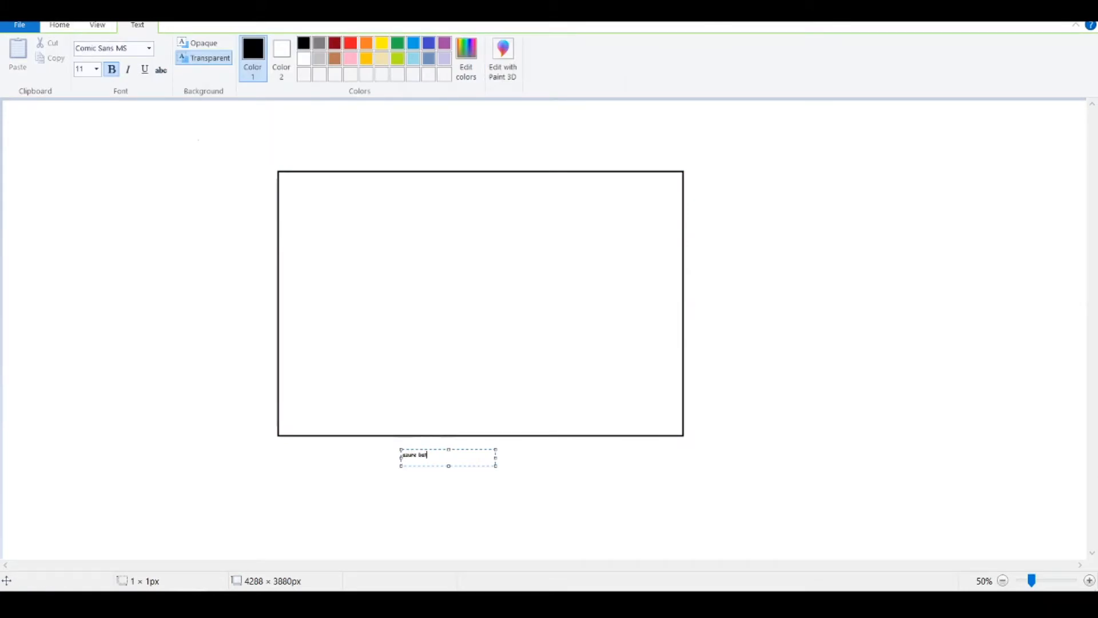
text(ch service)
click(554, 458)
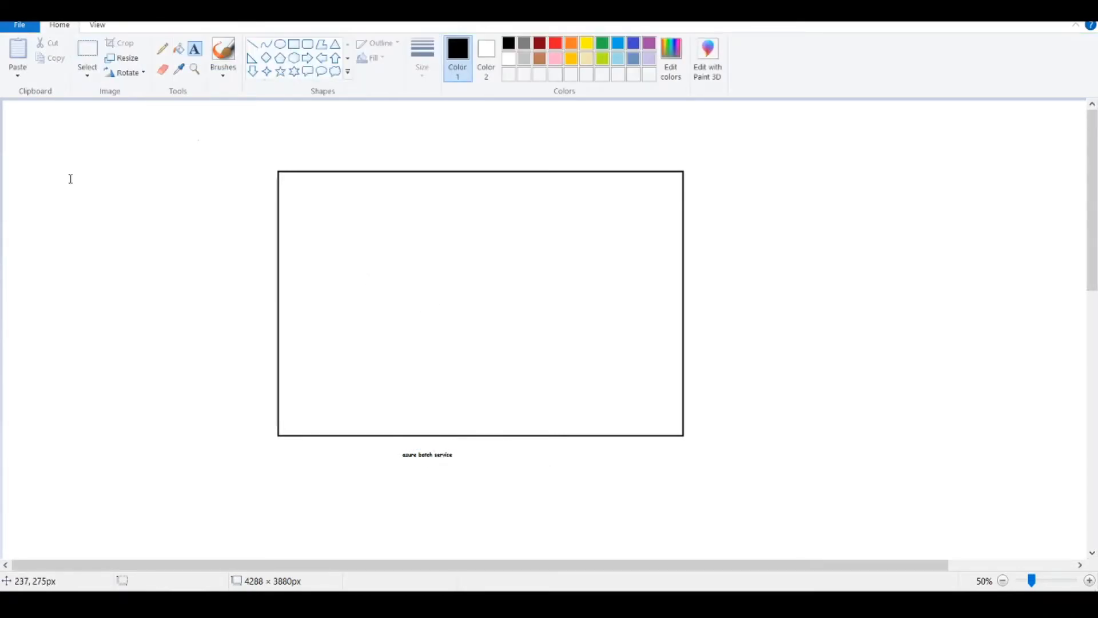
Step: Draw five small rectangles in a row across the middle of the large rectangle
click(294, 44)
drag(296, 241, 346, 300)
drag(361, 243, 407, 305)
drag(426, 247, 486, 309)
drag(503, 241, 559, 314)
drag(576, 241, 637, 317)
click(777, 266)
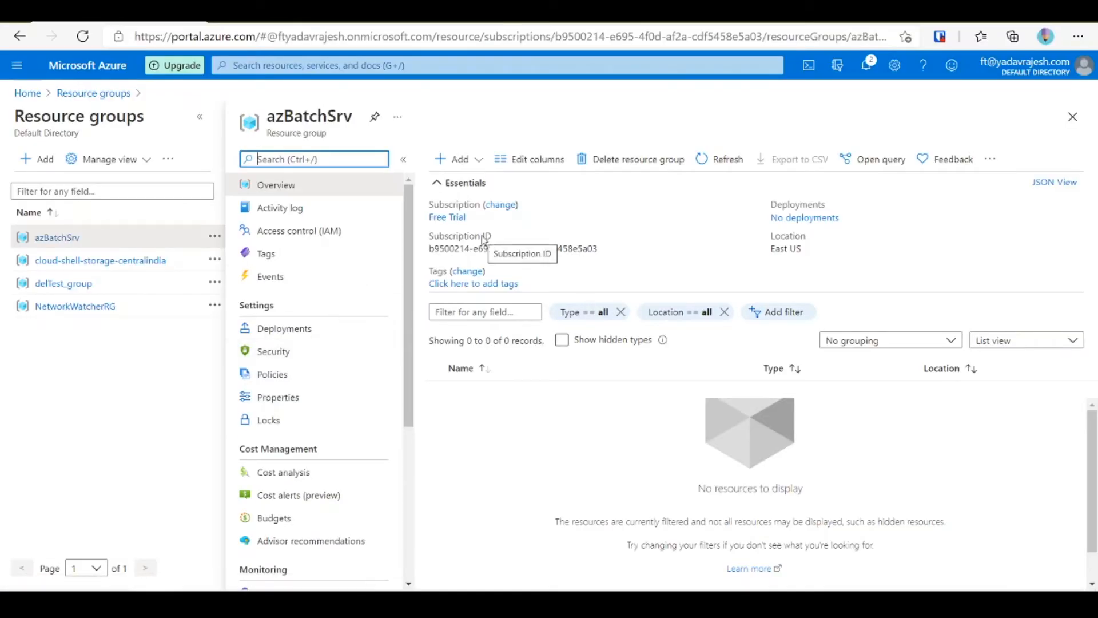
Step: Back in the Azure portal, search for batch and start creating a Batch Service from the marketplace results
click(544, 67)
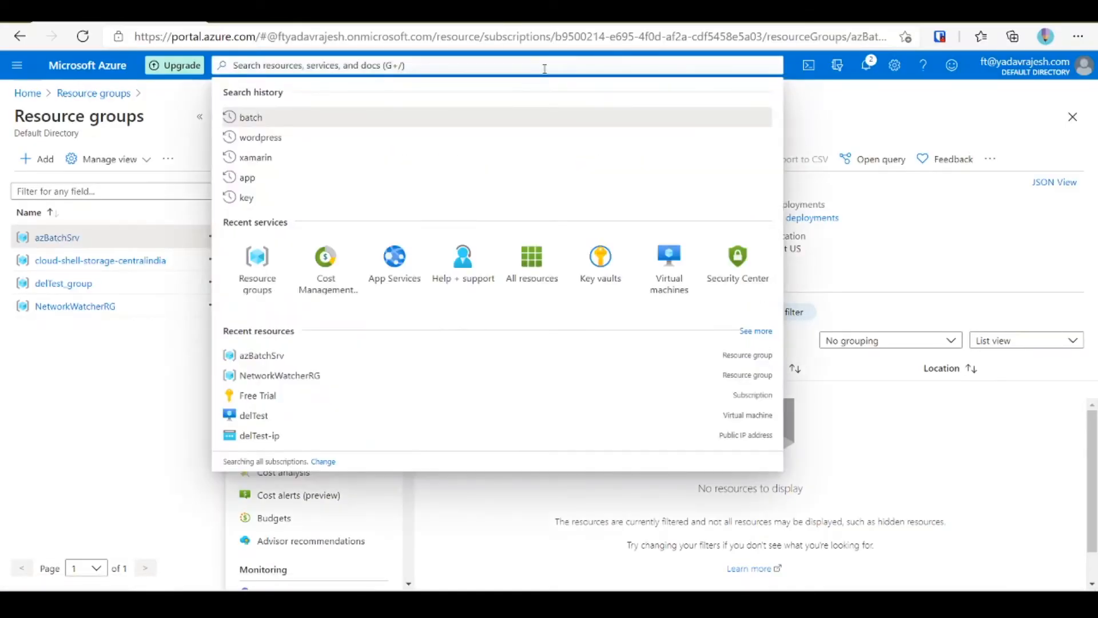
click(279, 120)
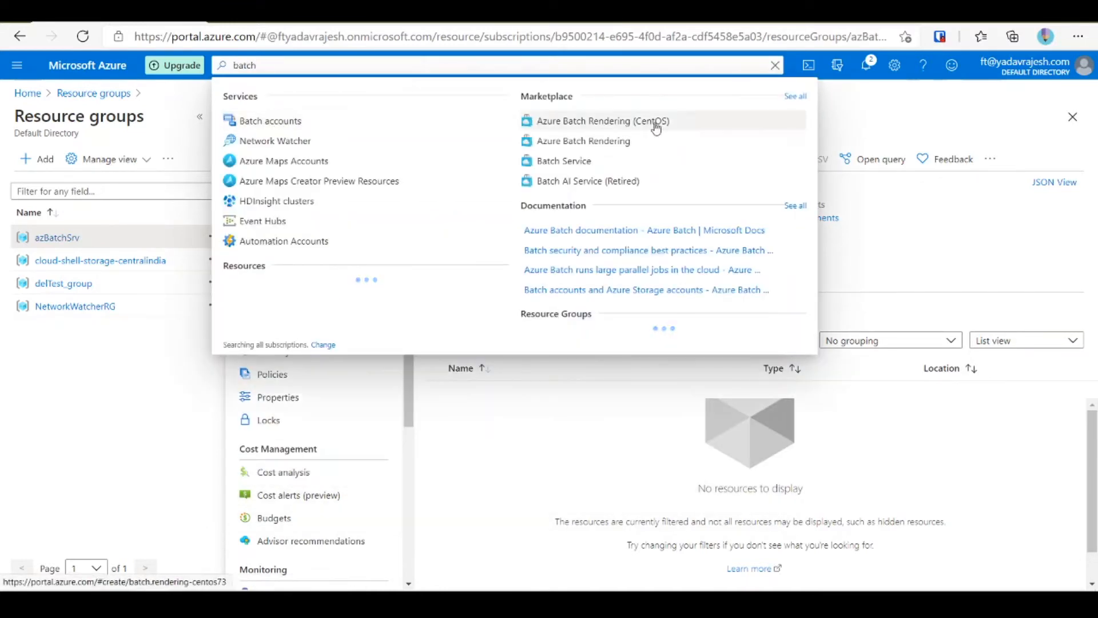
click(568, 160)
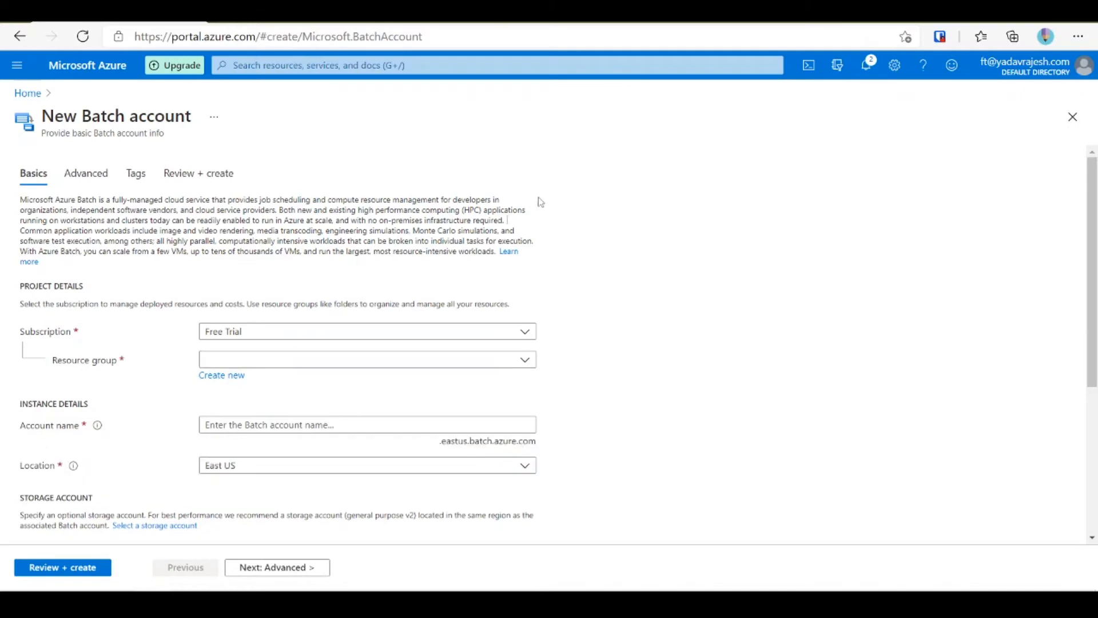
scroll(300, 307, down, 2)
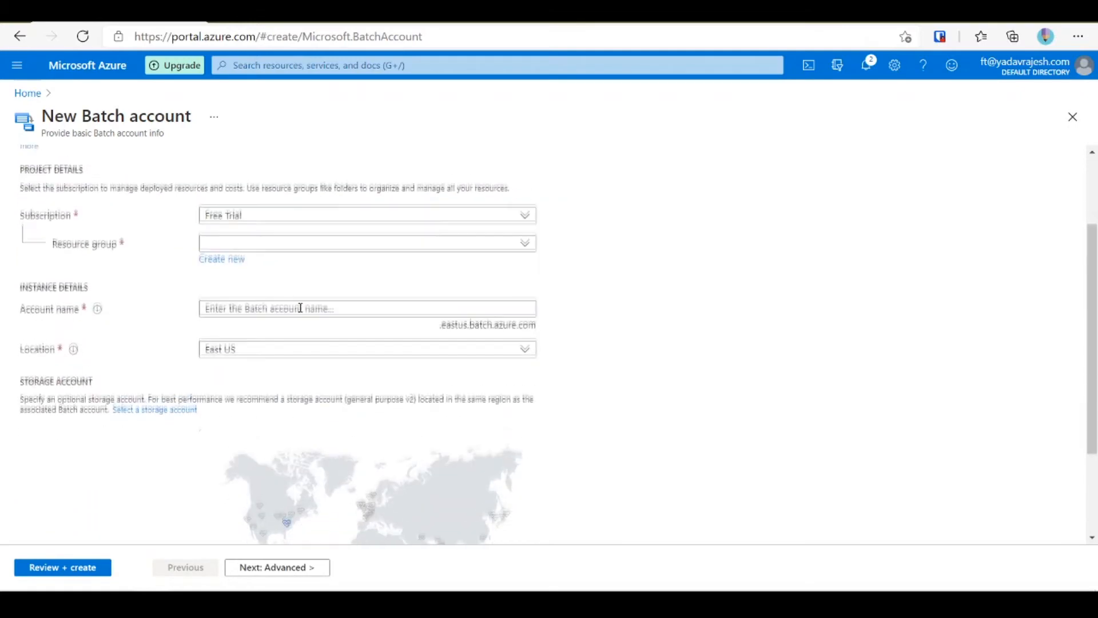
scroll(481, 283, up, 2)
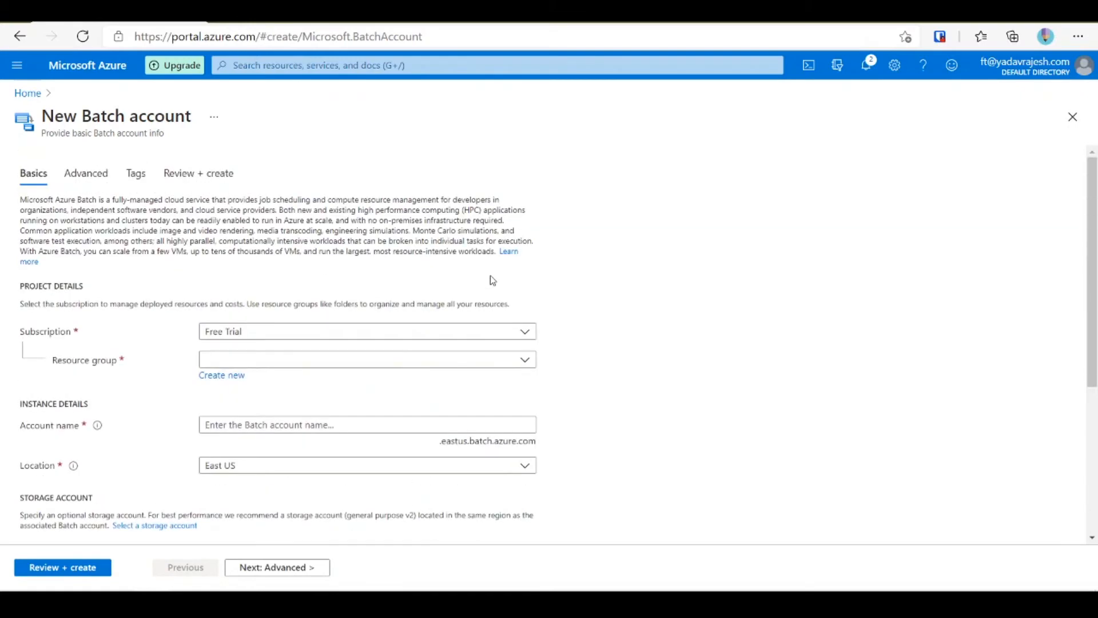
Step: Assign the new Batch account to the azBatchSrv resource group
click(525, 360)
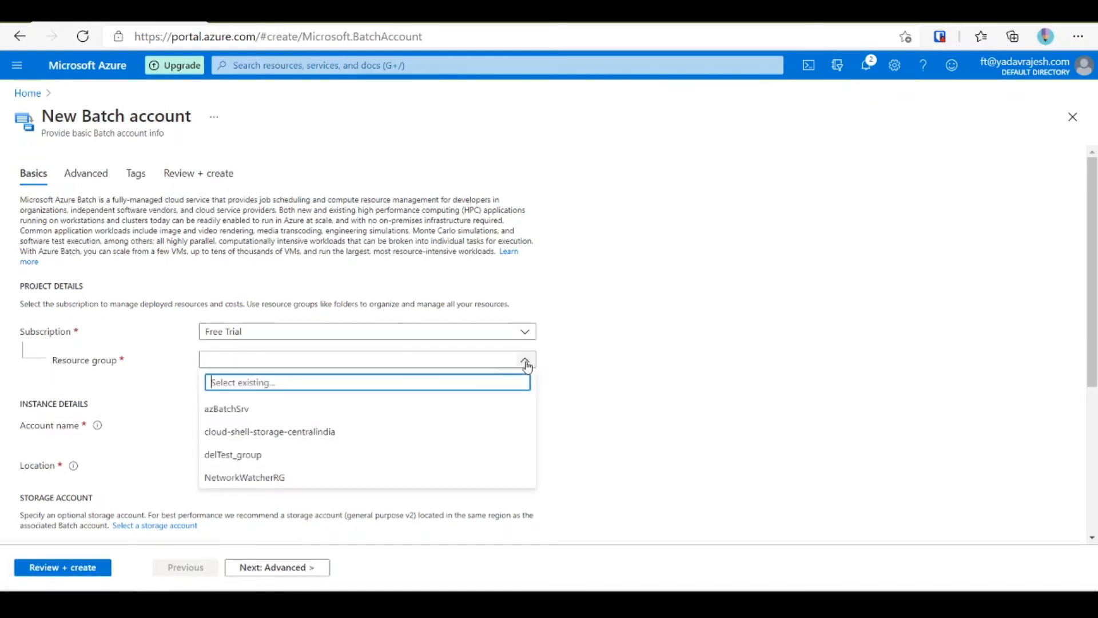
click(270, 409)
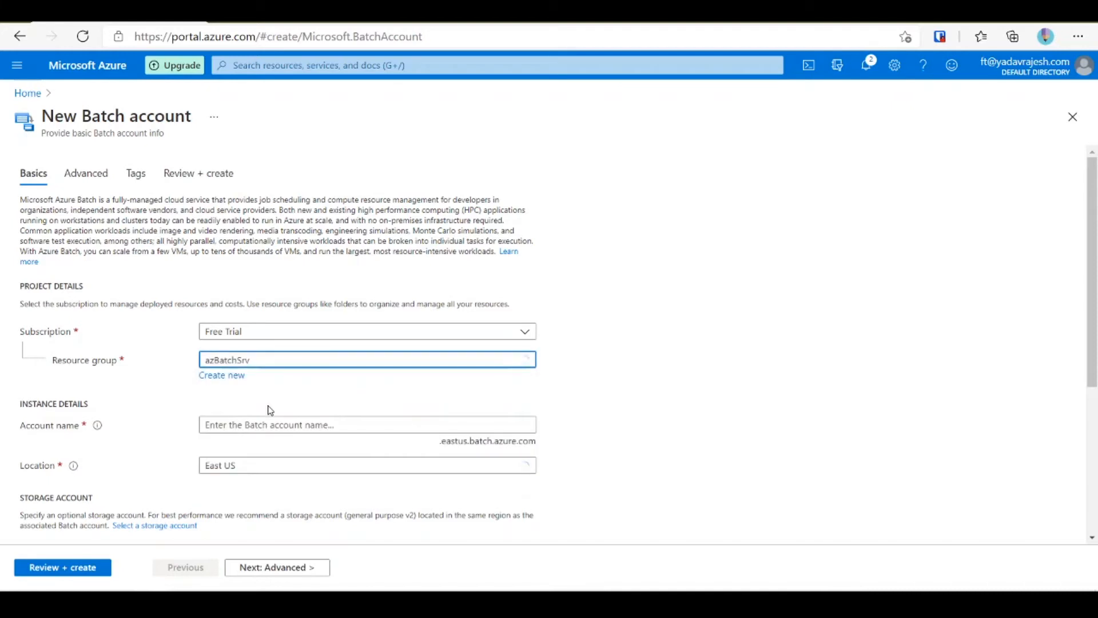
scroll(312, 417, down, 2)
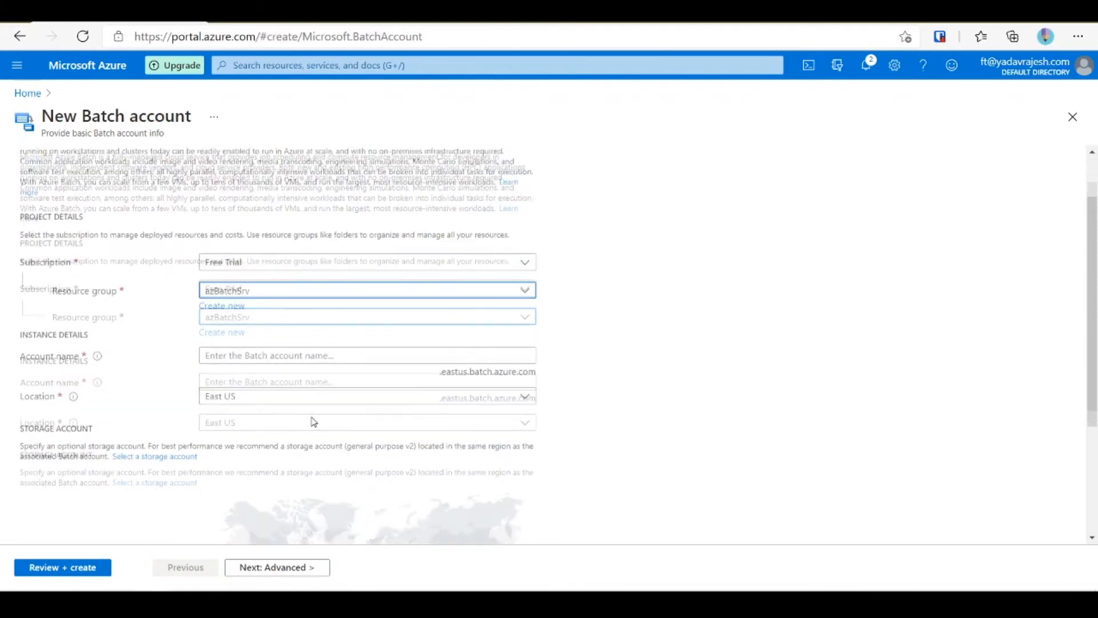
Step: Try azBatchSrv as the Batch account name, and clear the entry
click(270, 306)
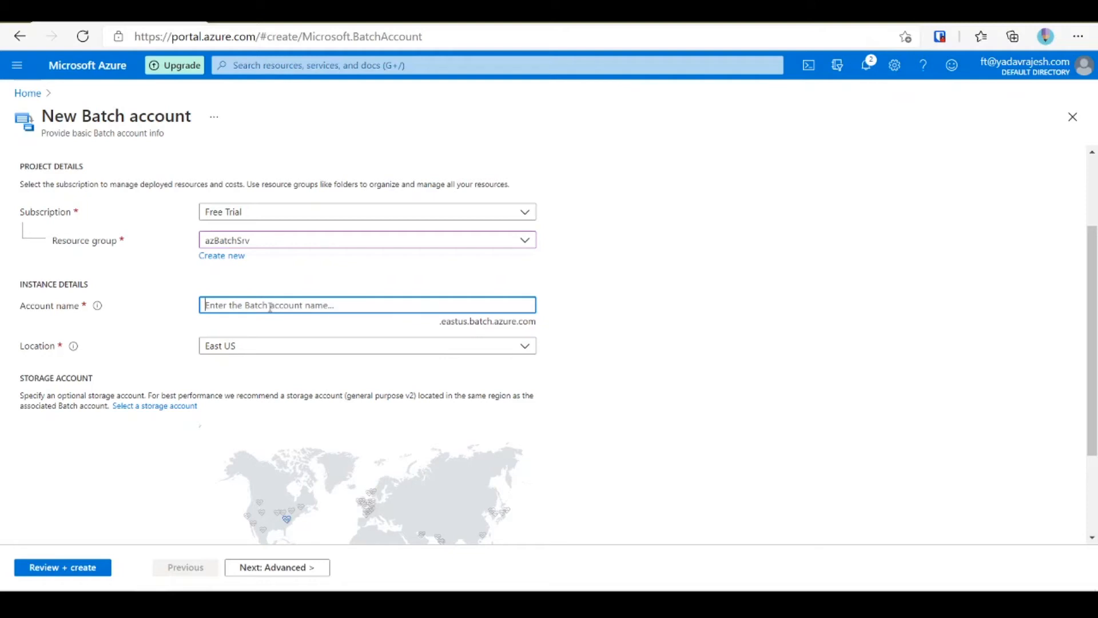
text(azBatch)
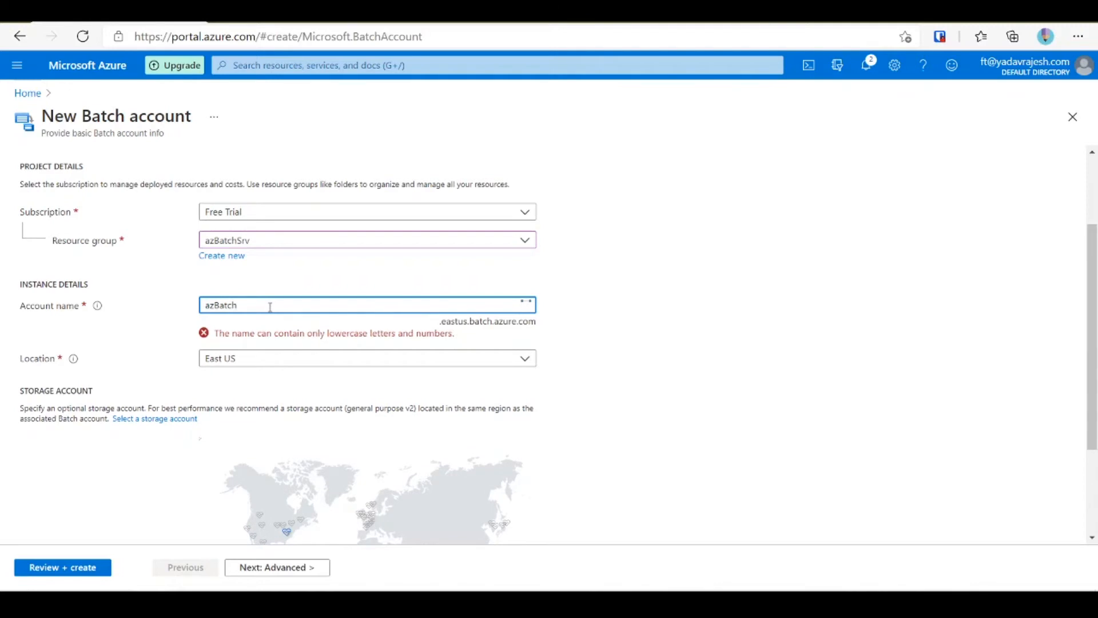
text(Srv)
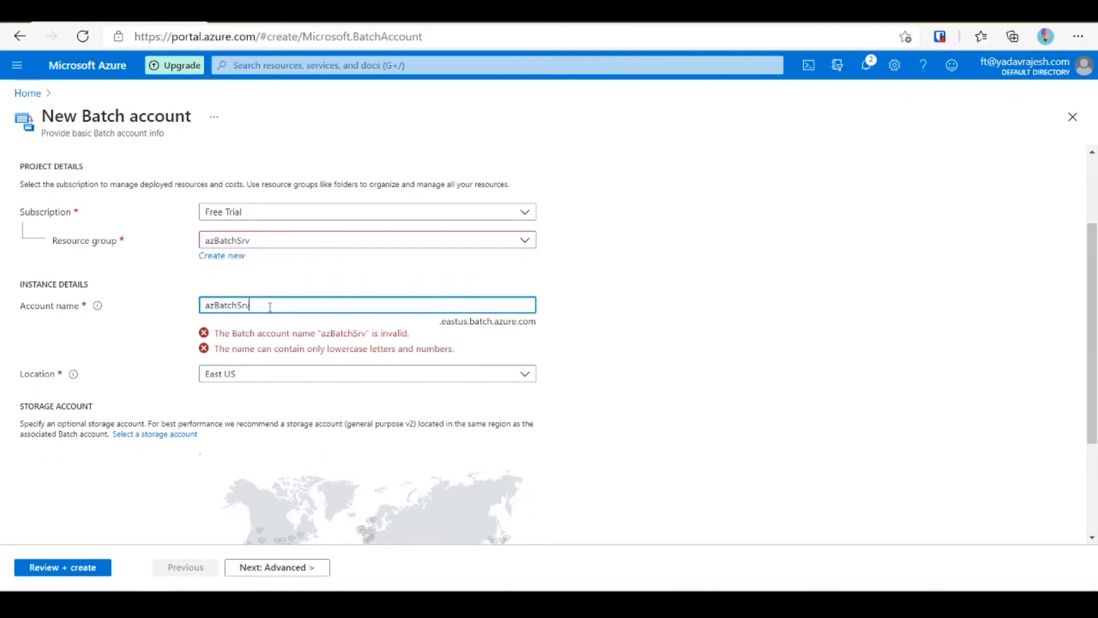
key(BackSpace)
key(BackSpace)
key(BackSpace)
key(BackSpace)
key(BackSpace)
key(BackSpace)
key(BackSpace)
key(BackSpace)
key(BackSpace)
key(BackSpace)
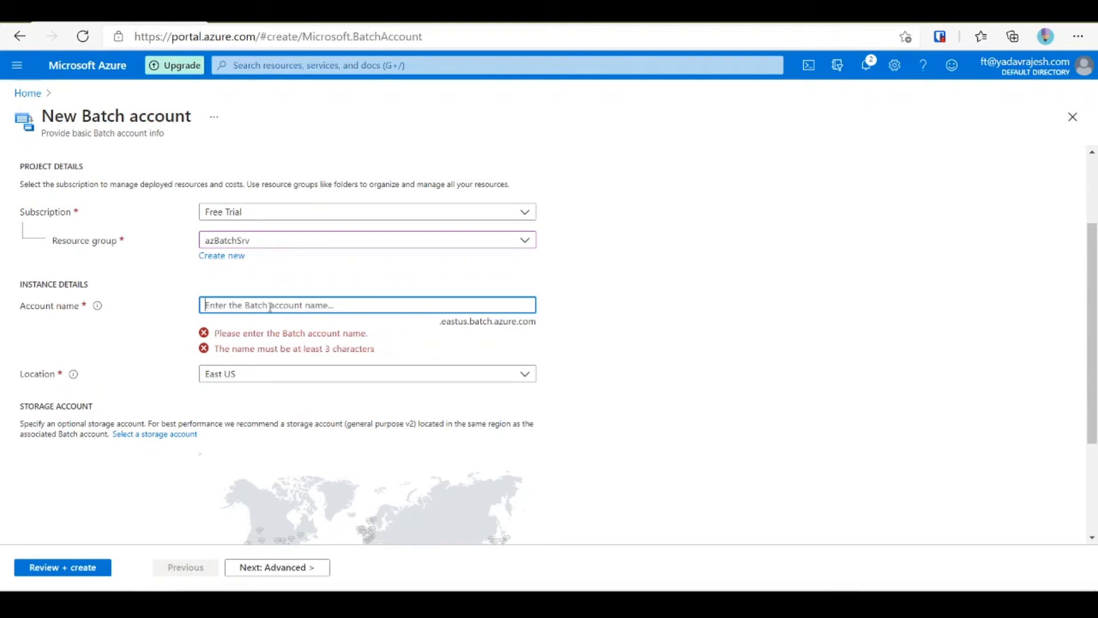
Step: Name the Batch account azbtchsrv and continue to the advanced settings
text(azbtc)
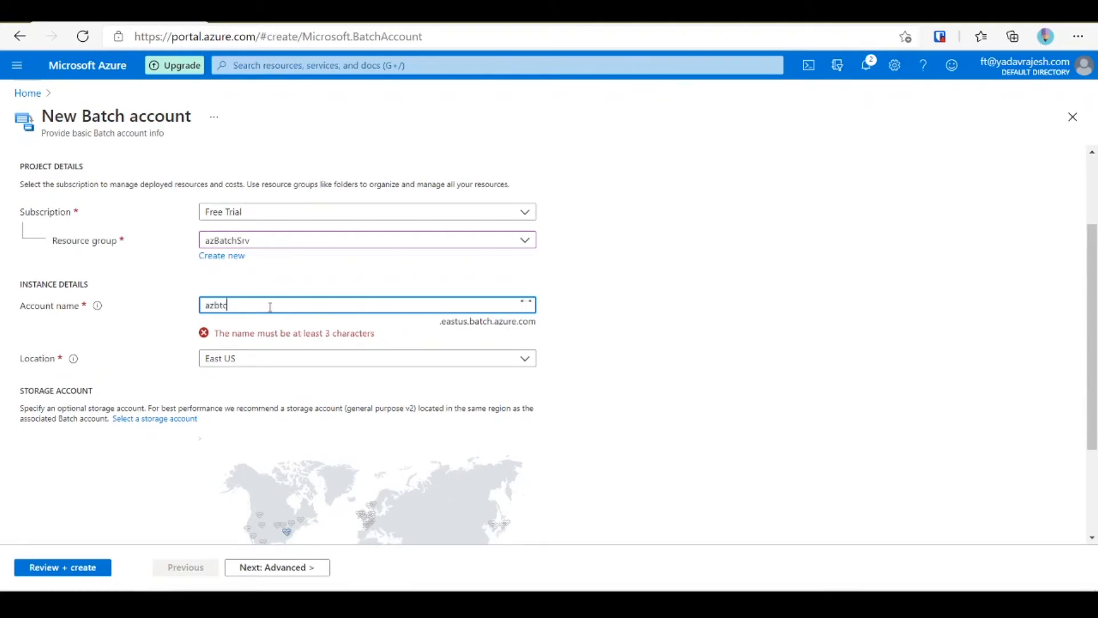
text(hsrv)
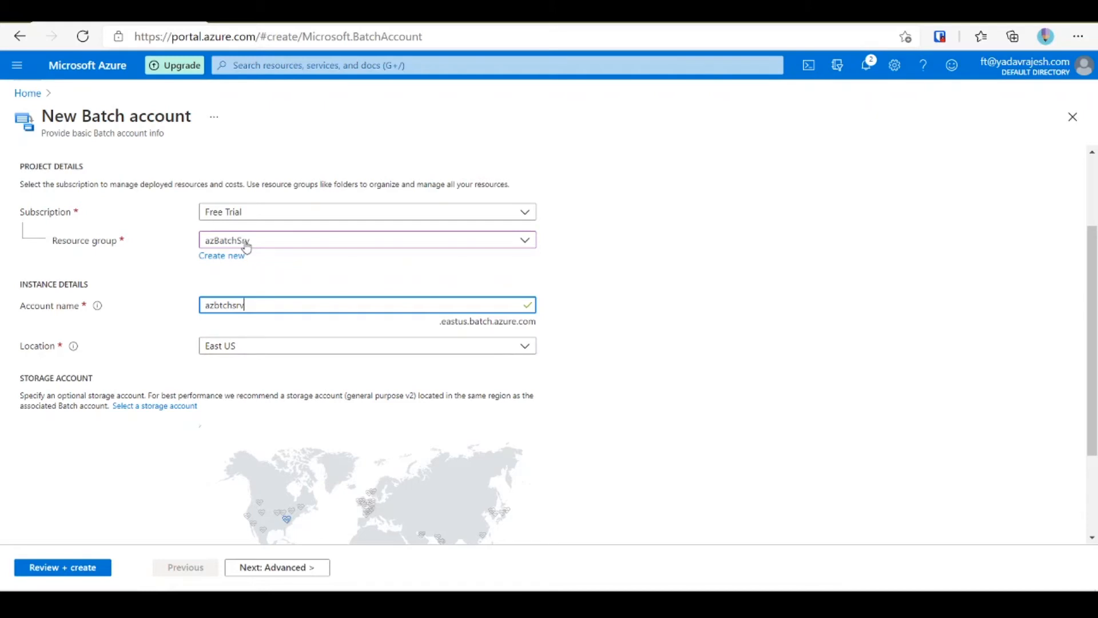
scroll(377, 343, down, 2)
click(313, 569)
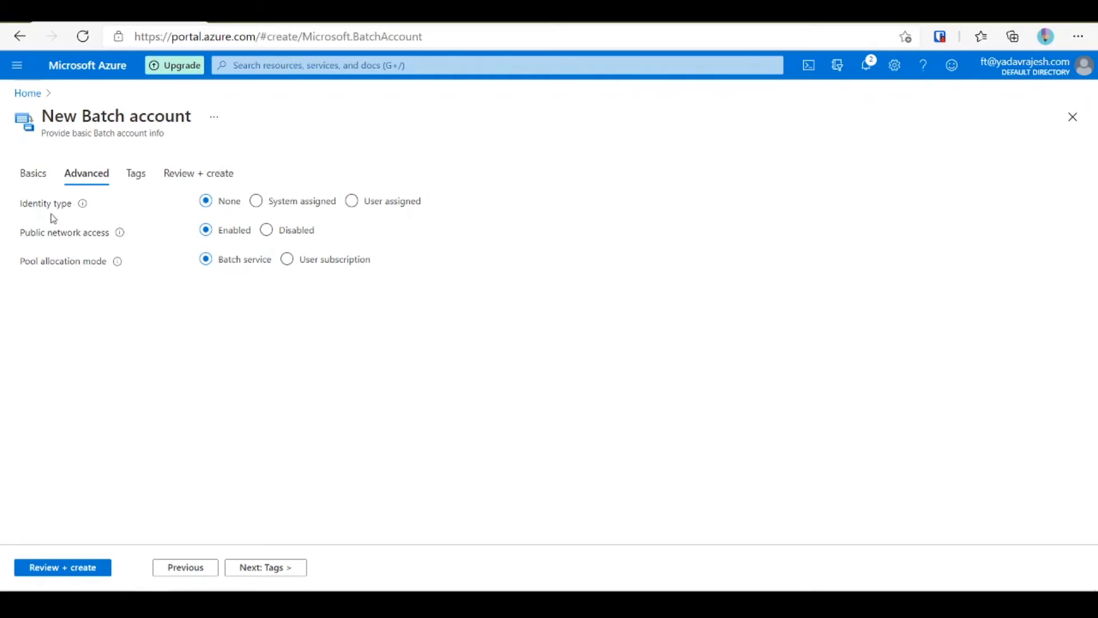
Step: Check the advanced option descriptions, keep the default settings without tags, and create the Batch account
mouse_move(84, 208)
mouse_move(119, 237)
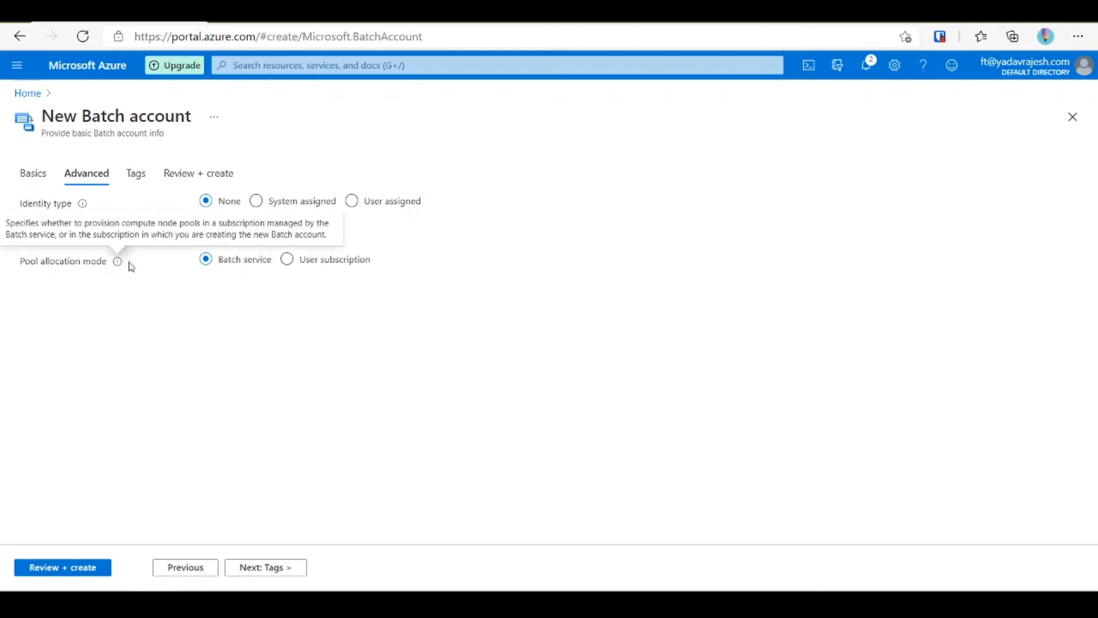
mouse_move(121, 268)
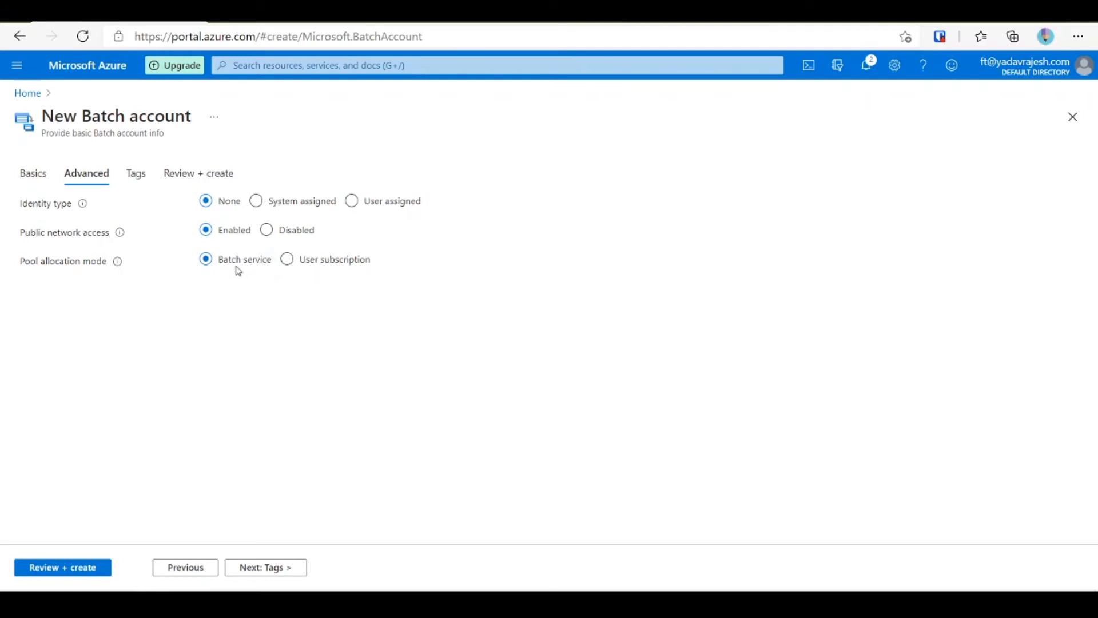
click(288, 570)
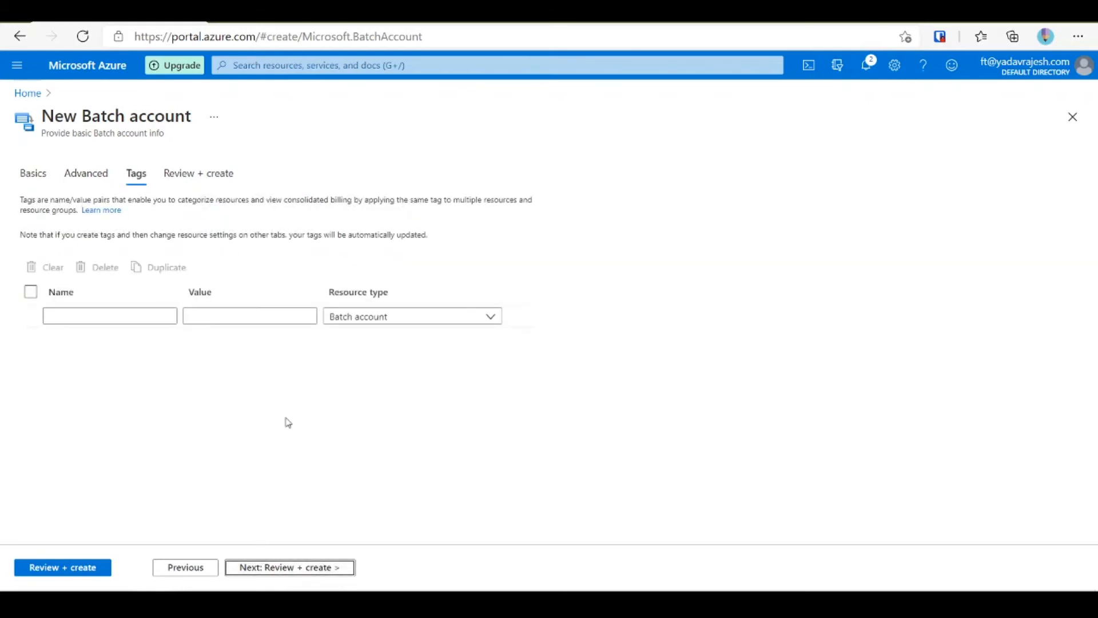
click(285, 573)
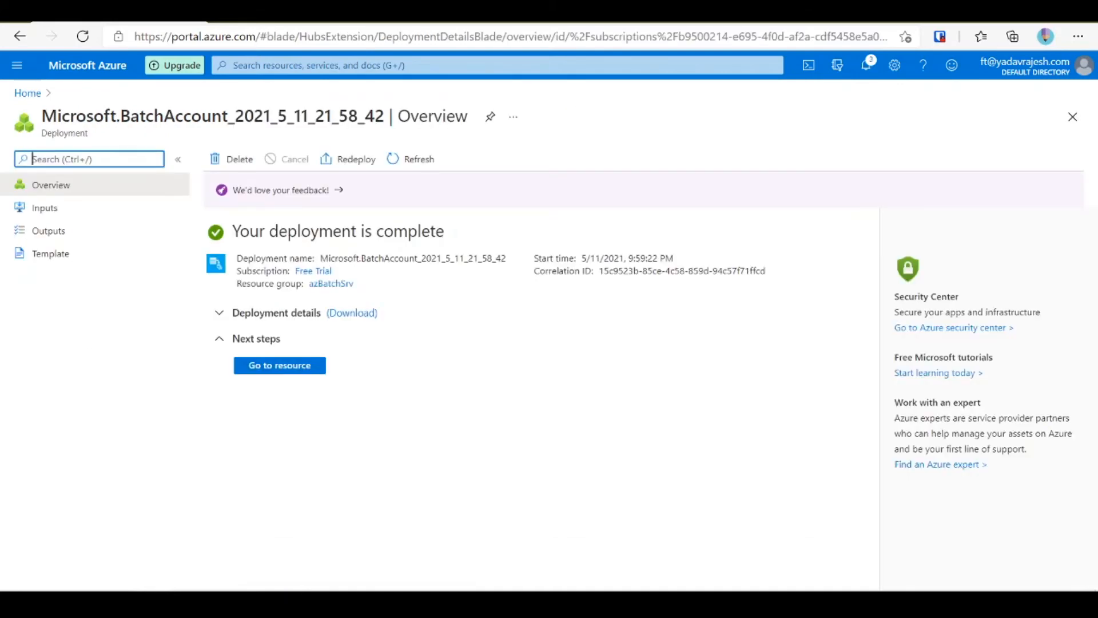
Step: Open the deployed Batch account and look through the essentials and monitoring charts on its overview
click(296, 369)
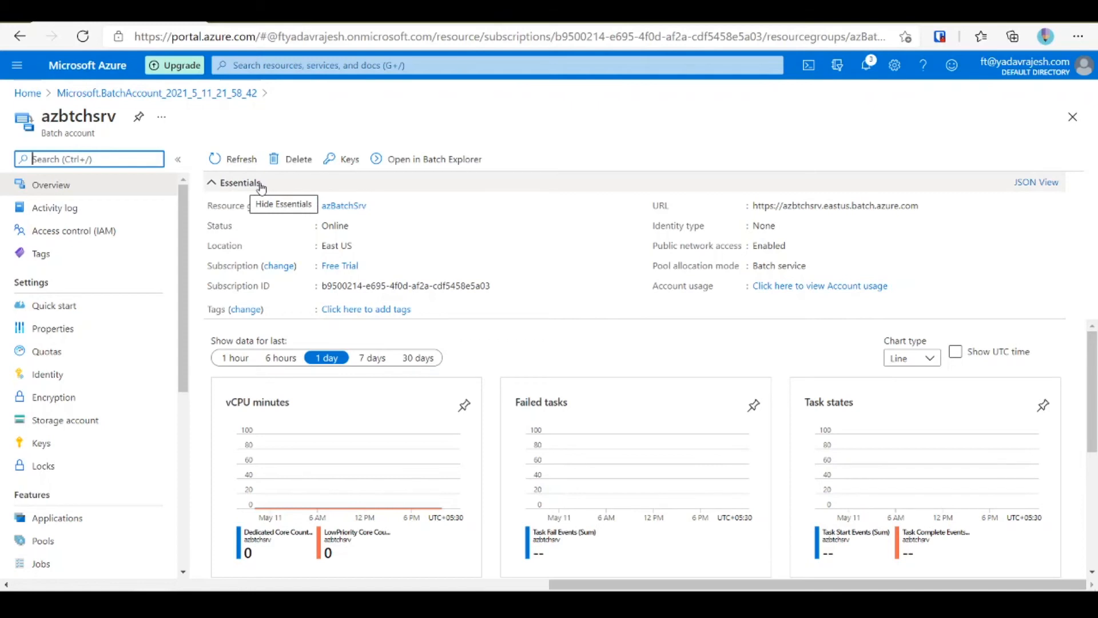
scroll(429, 385, down, 1)
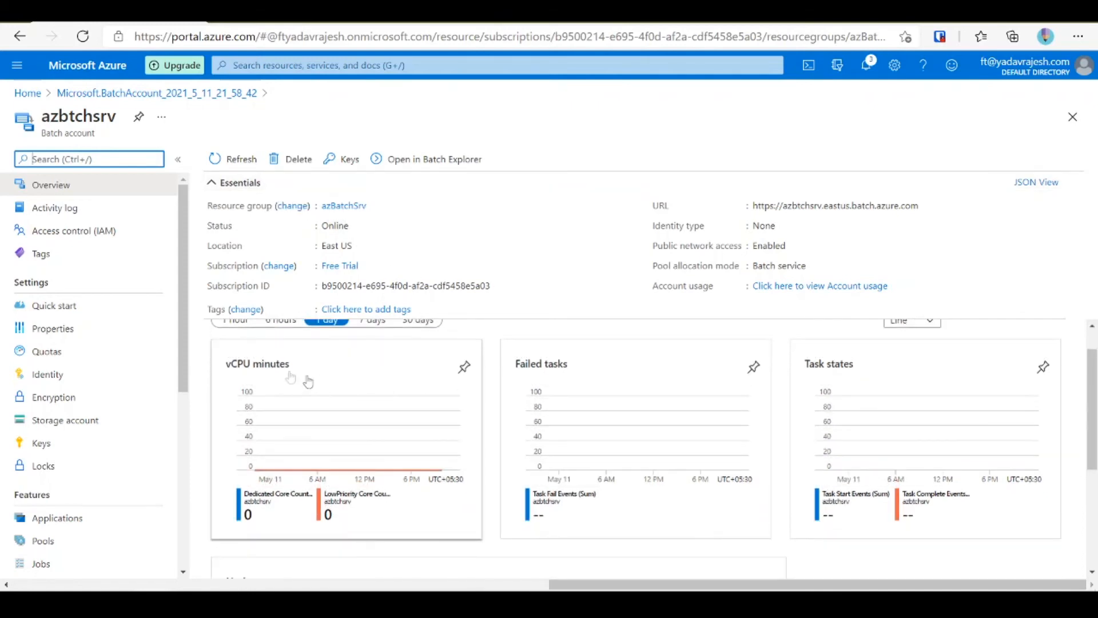
scroll(759, 395, down, 5)
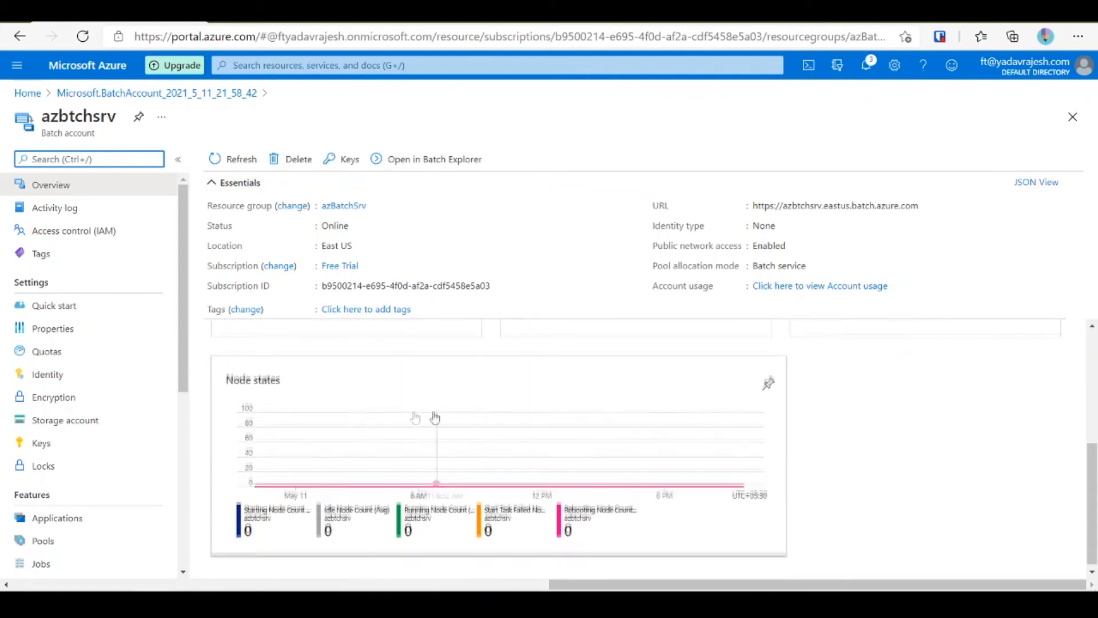
scroll(802, 452, up, 4)
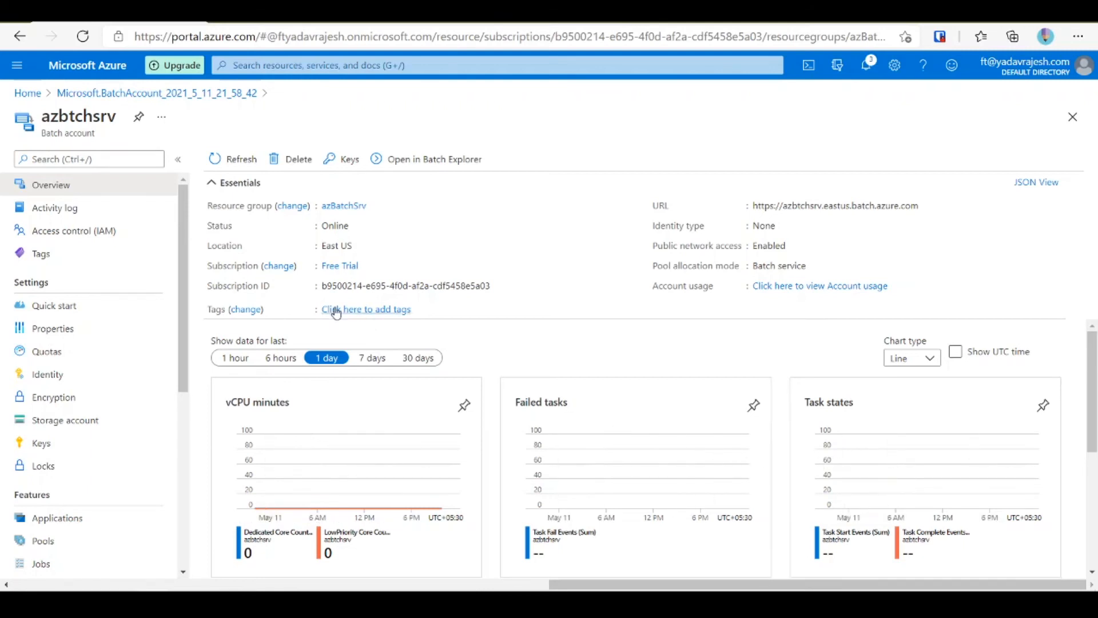
Step: Open the Batch account's quick start page and follow its link to the Microsoft Azure Batch sample code
click(128, 322)
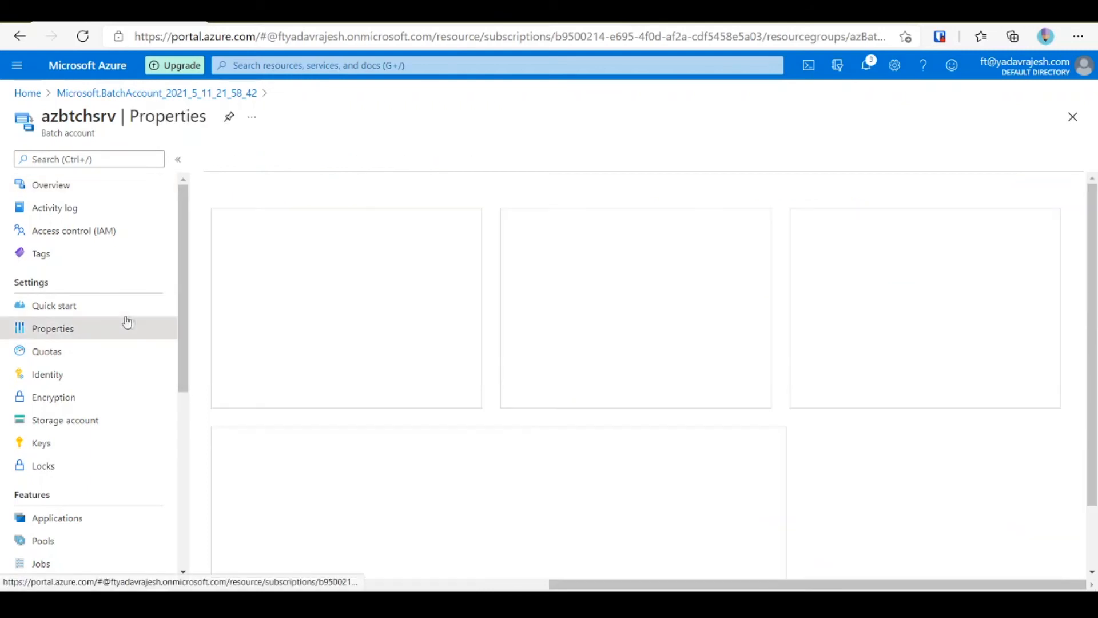
click(137, 312)
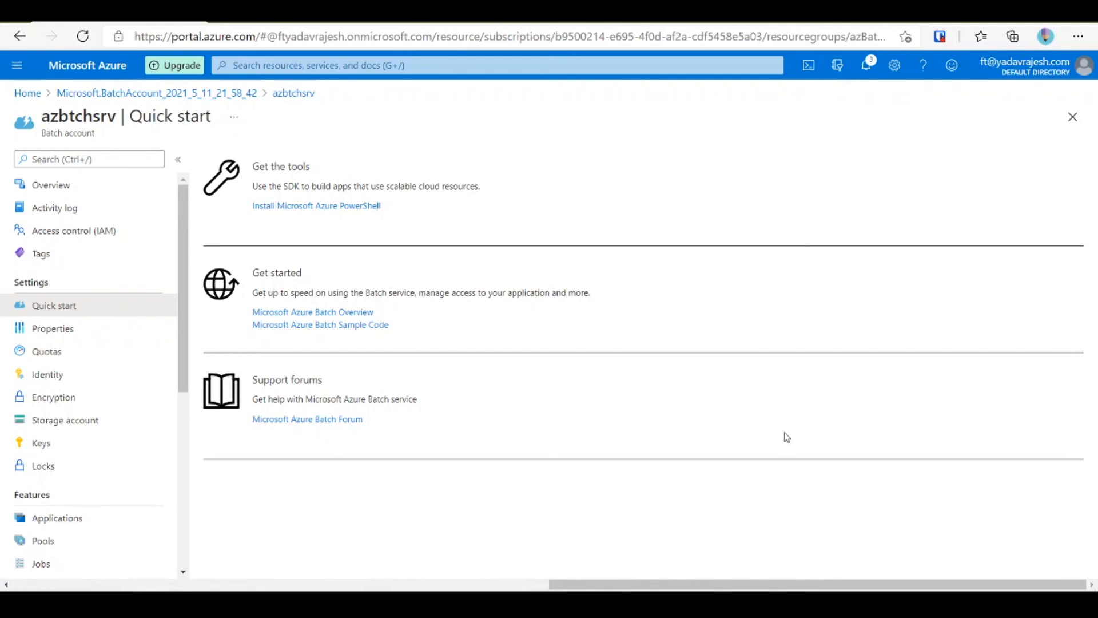
click(344, 326)
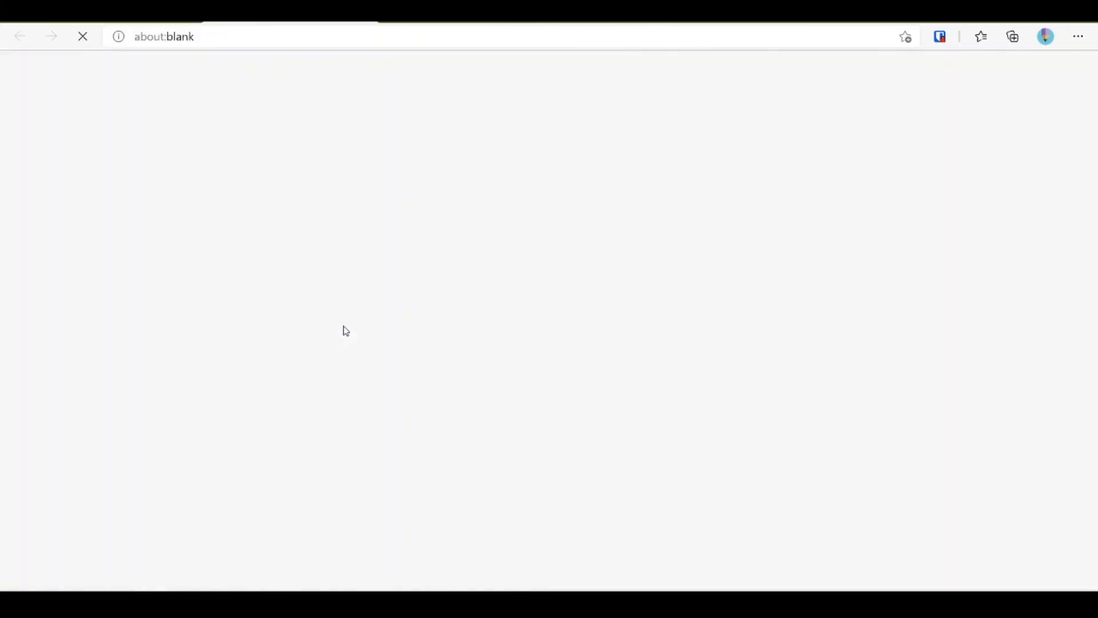